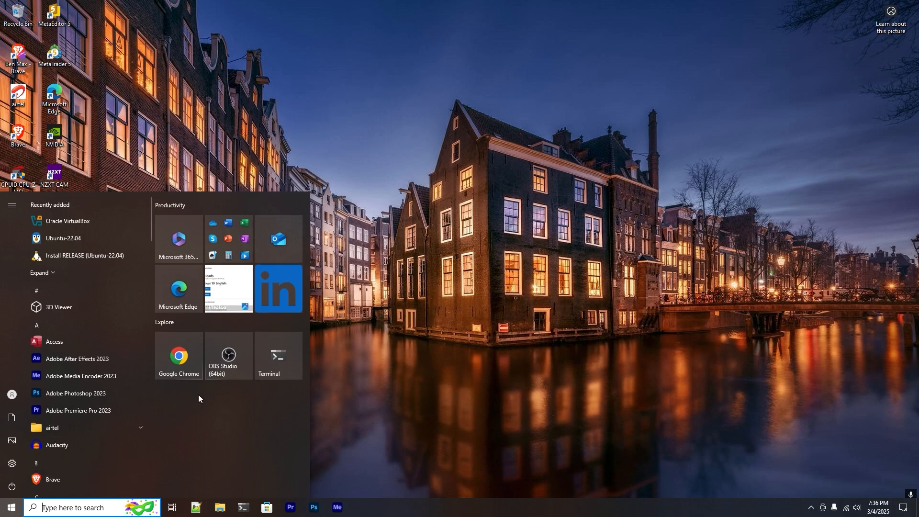
Launch Oracle VirtualBox from the Start menu's Recently added list
{"action": "left_click", "coordinate": [118, 222]}
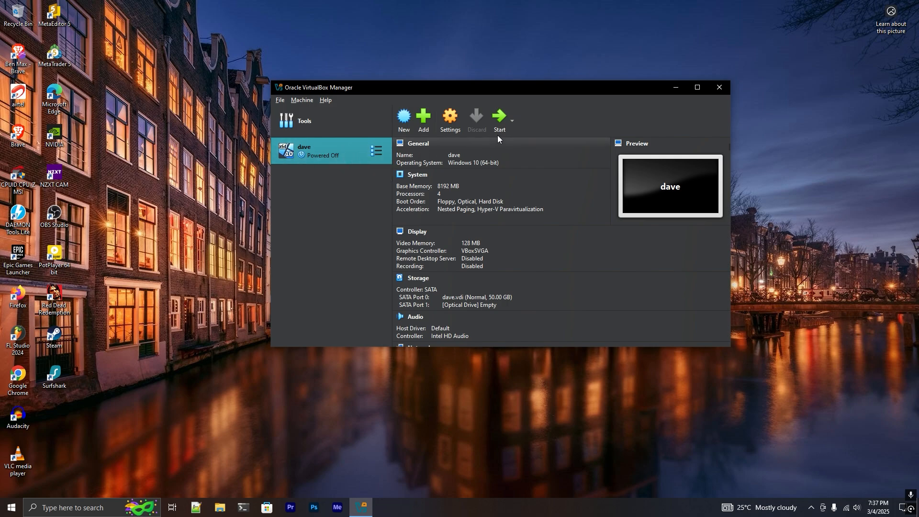
Boot the dave virtual machine using Normal Start
{"action": "left_click", "coordinate": [500, 120]}
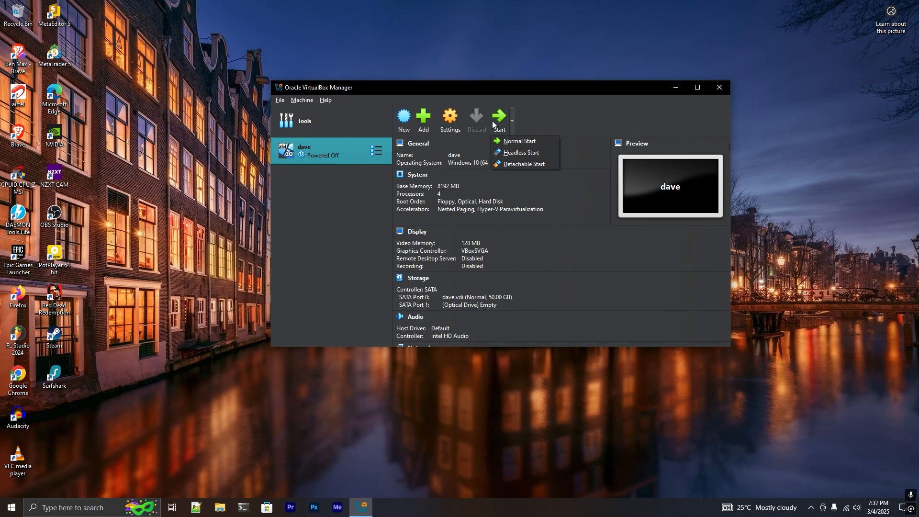
{"action": "left_click", "coordinate": [493, 121]}
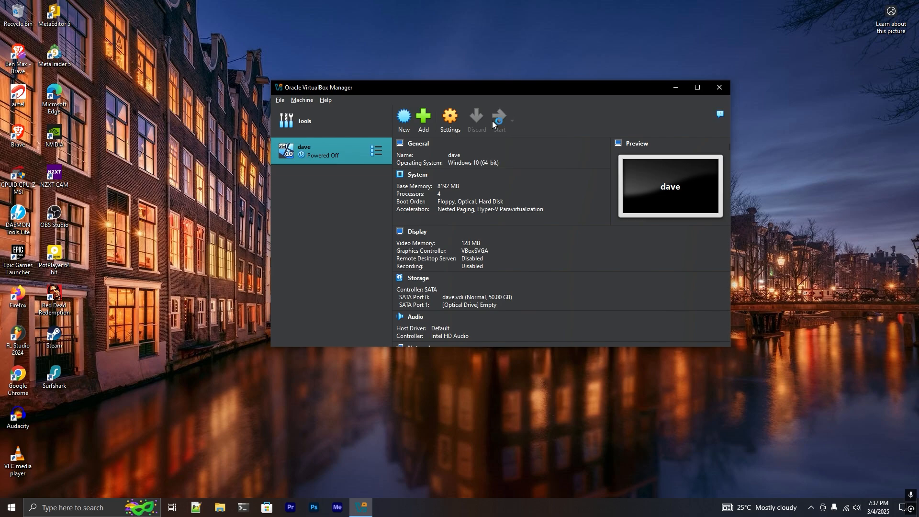
{"action": "scroll", "coordinate": [528, 225], "scroll_direction": "down", "scroll_amount": 4}
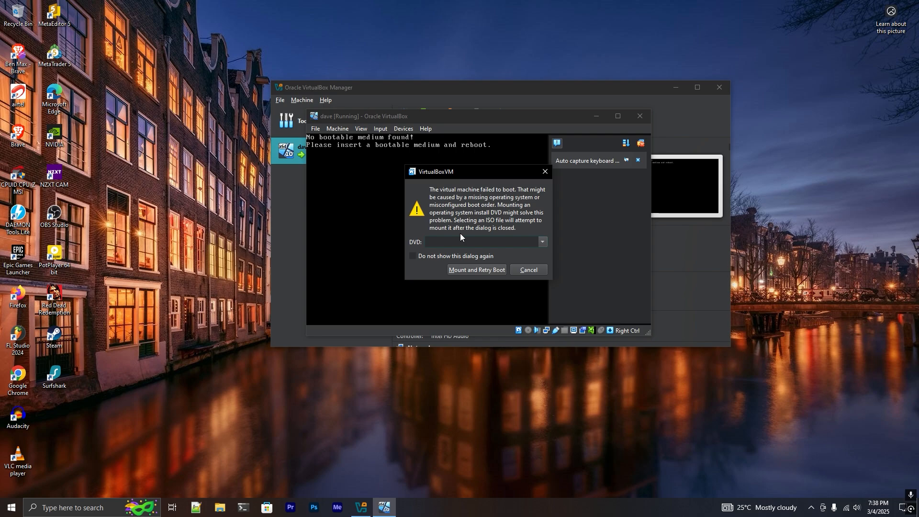
Mount Windows.iso from E:\softwares\windows as dave's install disc and retry the boot
{"action": "left_click", "coordinate": [543, 242]}
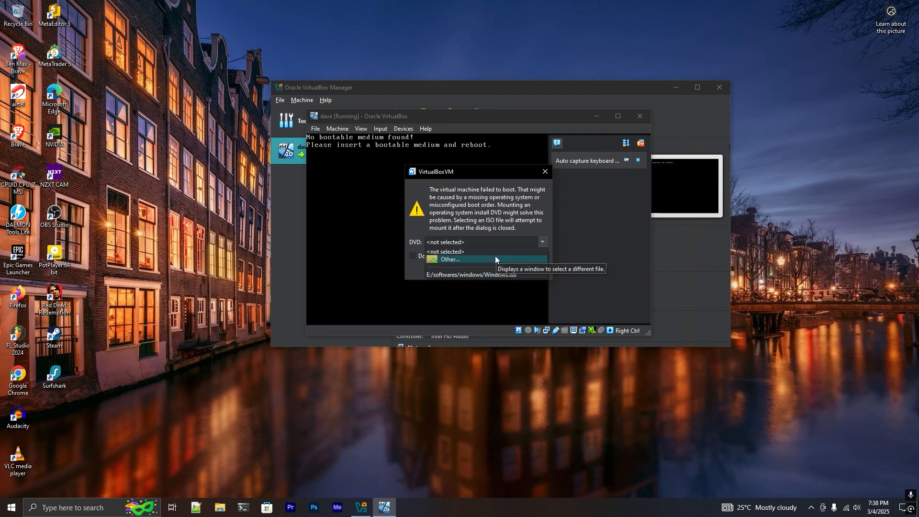
{"action": "left_click", "coordinate": [495, 259]}
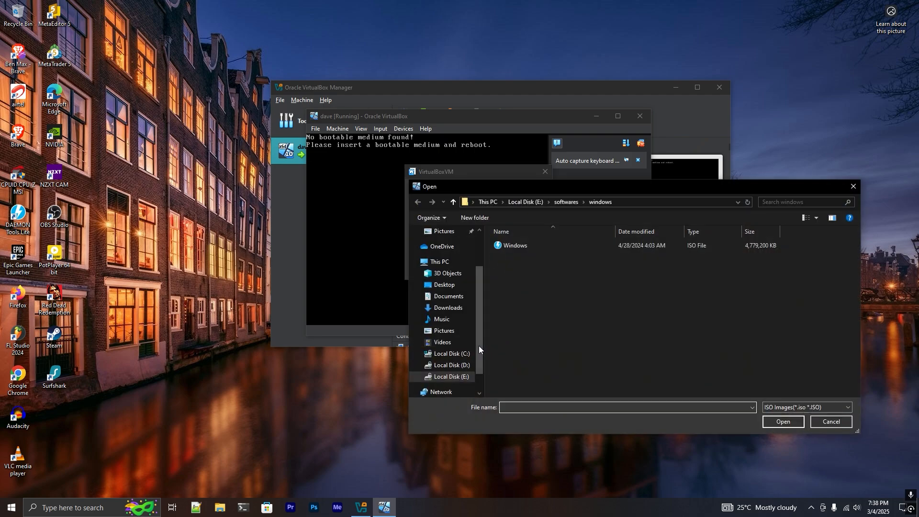
{"action": "left_click", "coordinate": [522, 247]}
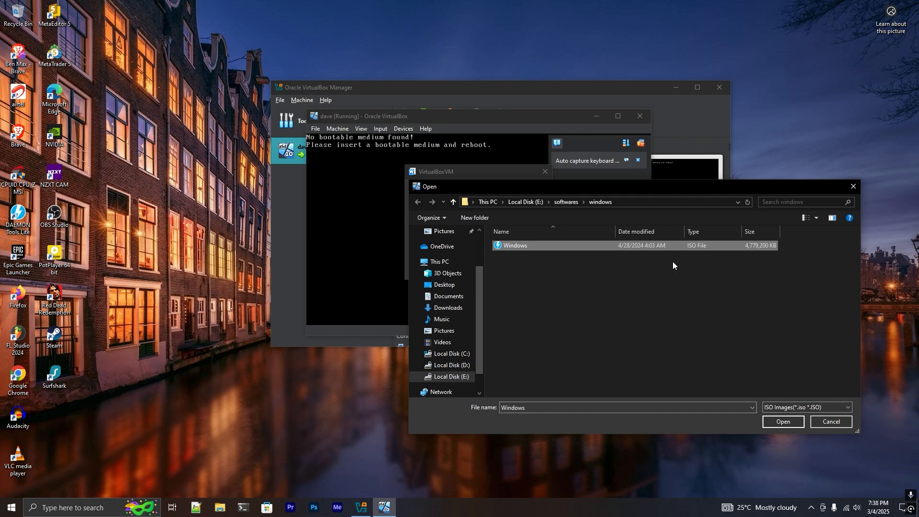
{"action": "left_click", "coordinate": [787, 424]}
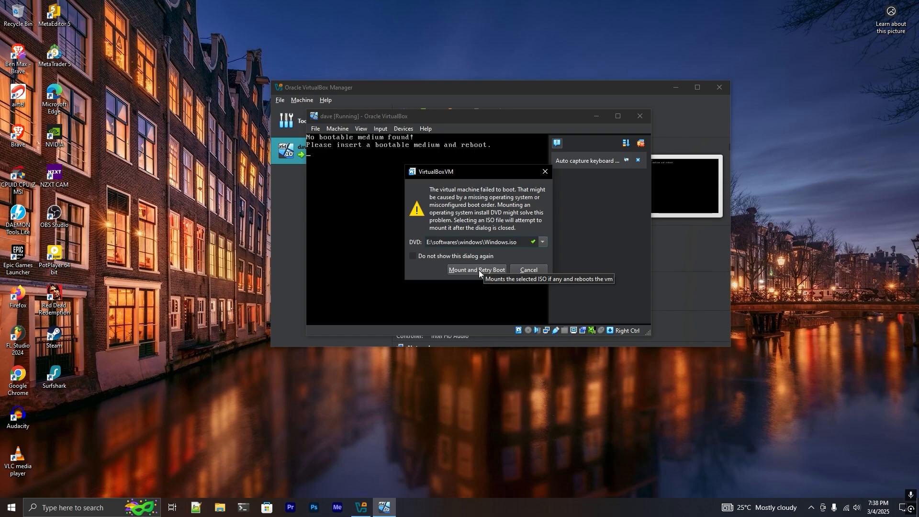
{"action": "left_click", "coordinate": [479, 270]}
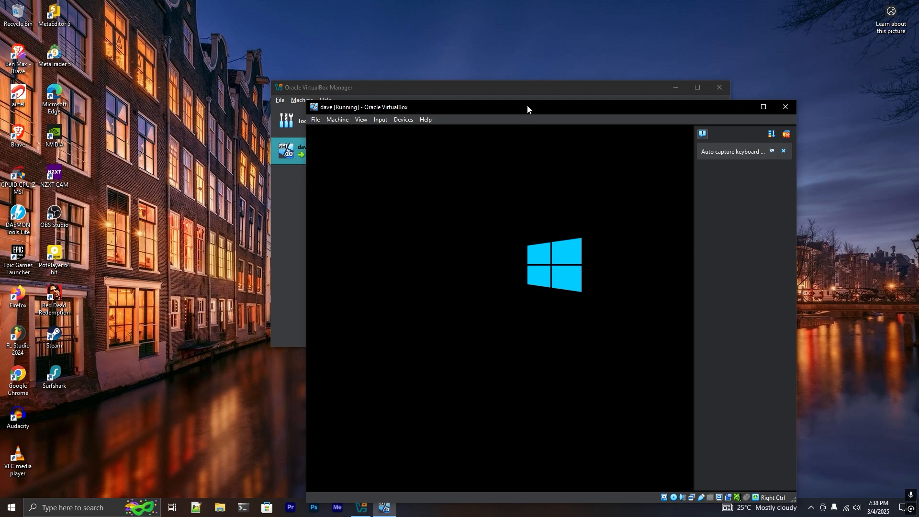
Move the VM window up-left and dismiss the keyboard capture and mouse integration notifications
{"action": "left_click_drag", "start_coordinate": [527, 107], "coordinate": [431, 70]}
{"action": "left_click", "coordinate": [688, 115]}
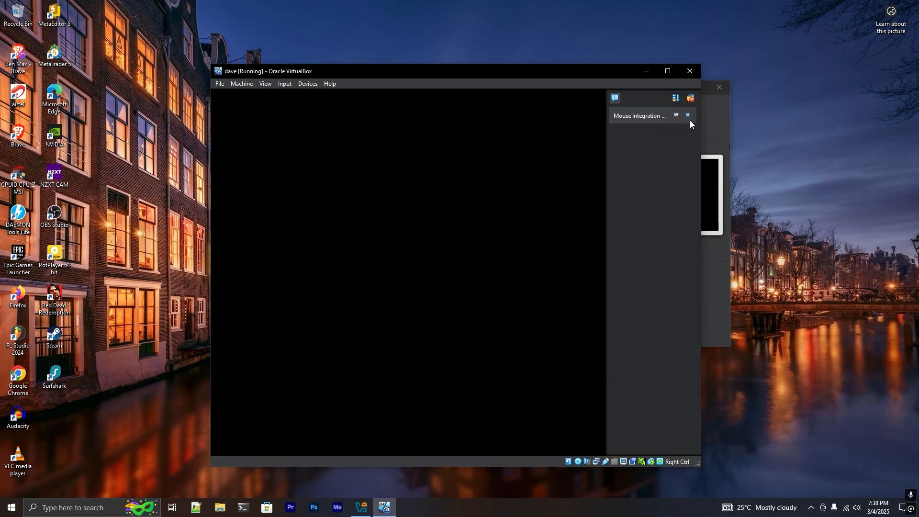
{"action": "left_click", "coordinate": [690, 118]}
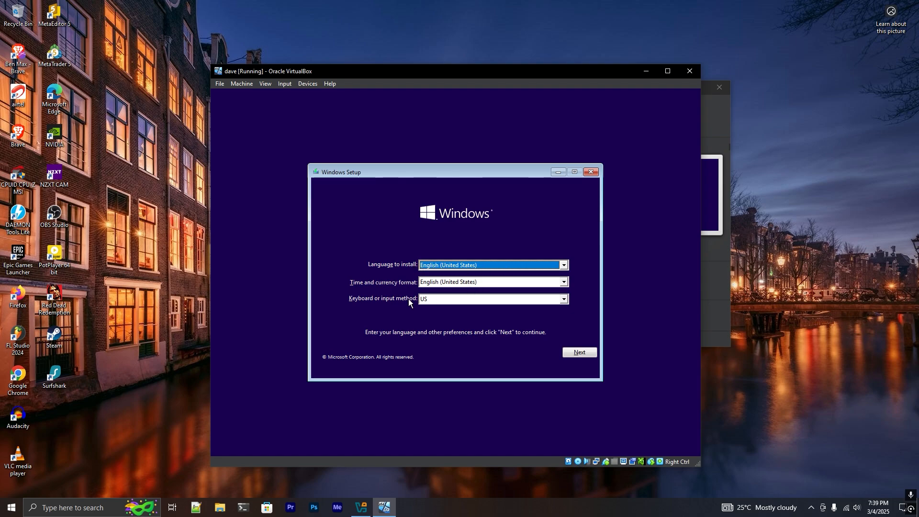
Start installing with default language settings, no product key, and the Windows 10 Pro edition
{"action": "left_click", "coordinate": [571, 354]}
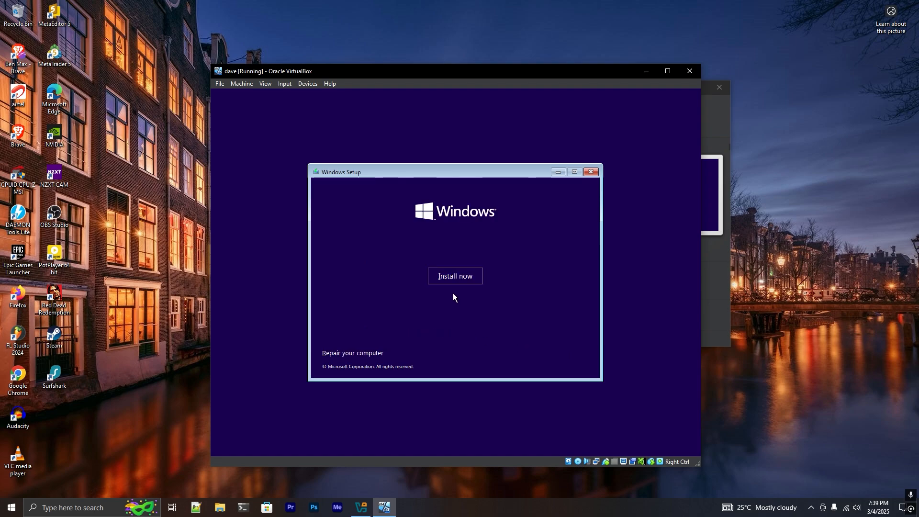
{"action": "left_click", "coordinate": [456, 277]}
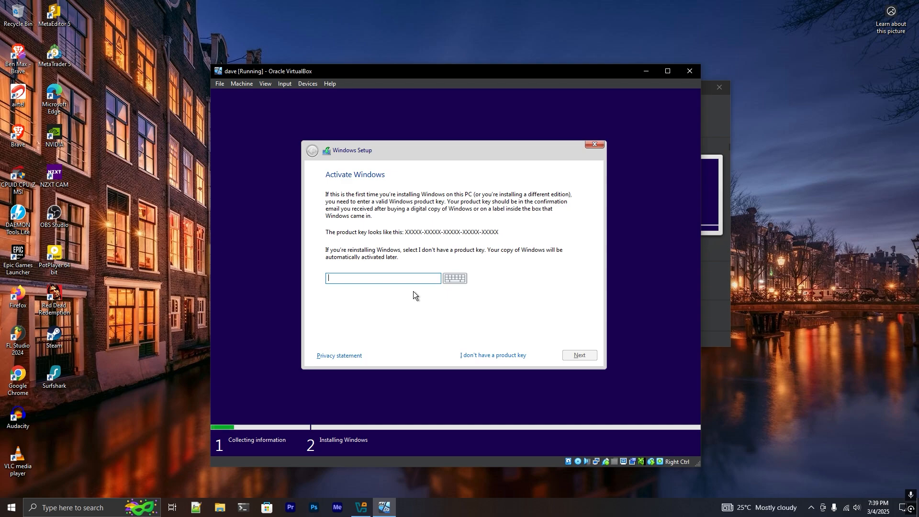
{"action": "left_click", "coordinate": [487, 355]}
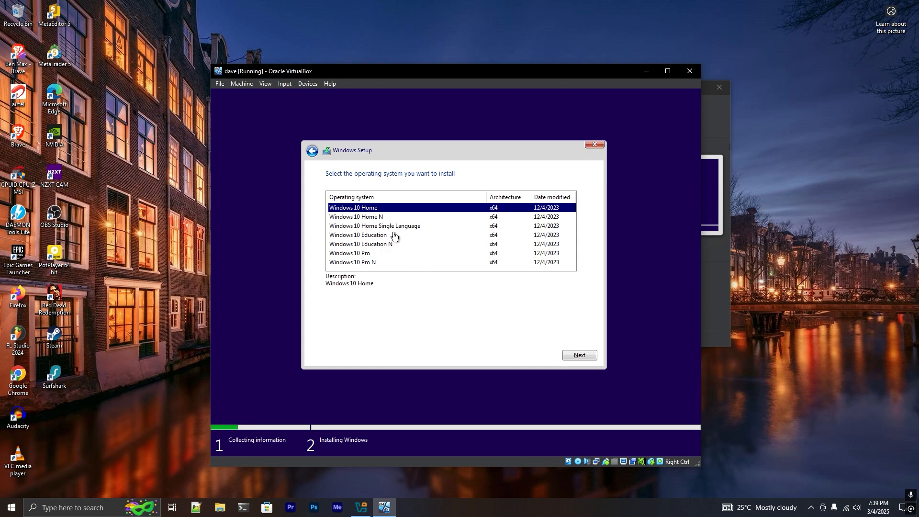
{"action": "left_click", "coordinate": [386, 253]}
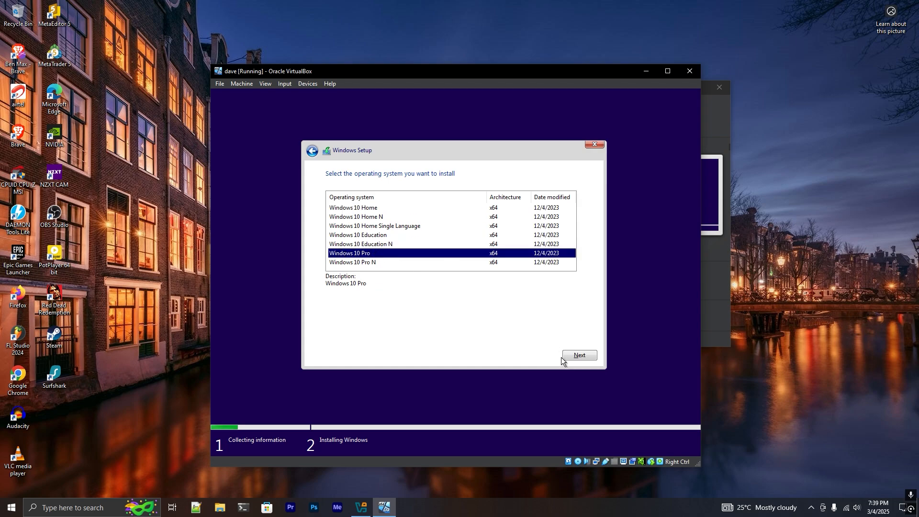
{"action": "left_click", "coordinate": [576, 358]}
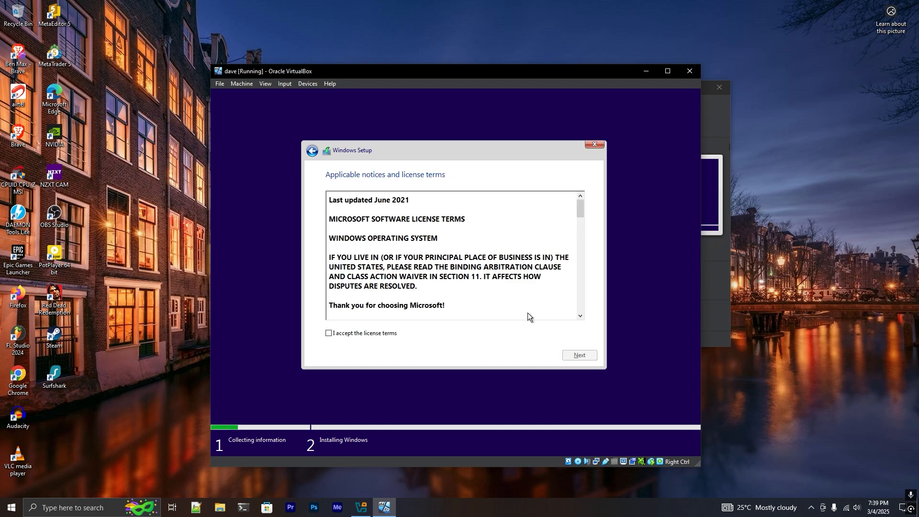
Accept the license terms and choose a Custom Windows install
{"action": "left_click", "coordinate": [375, 334]}
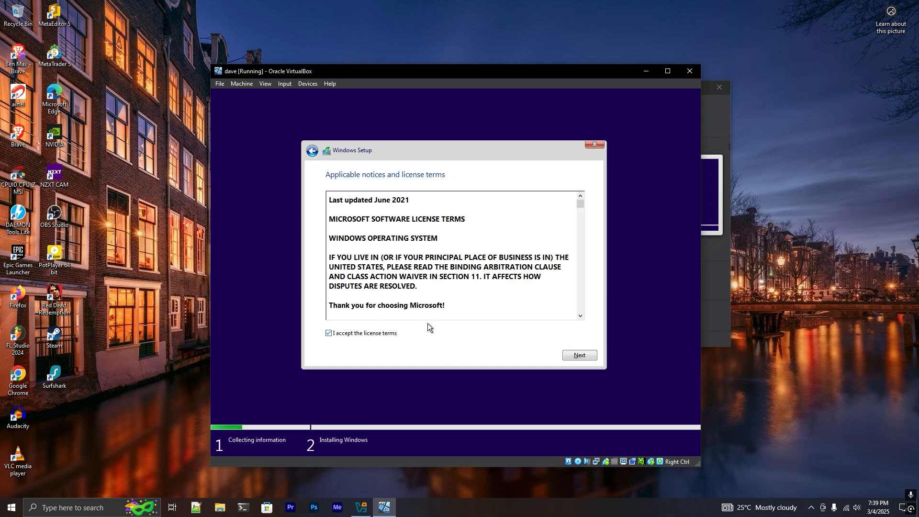
{"action": "left_click", "coordinate": [574, 355]}
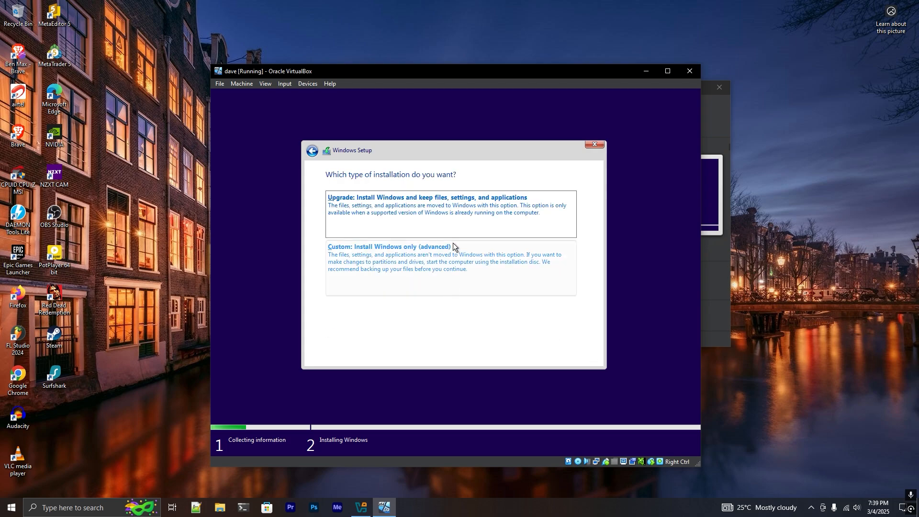
{"action": "left_click", "coordinate": [456, 275]}
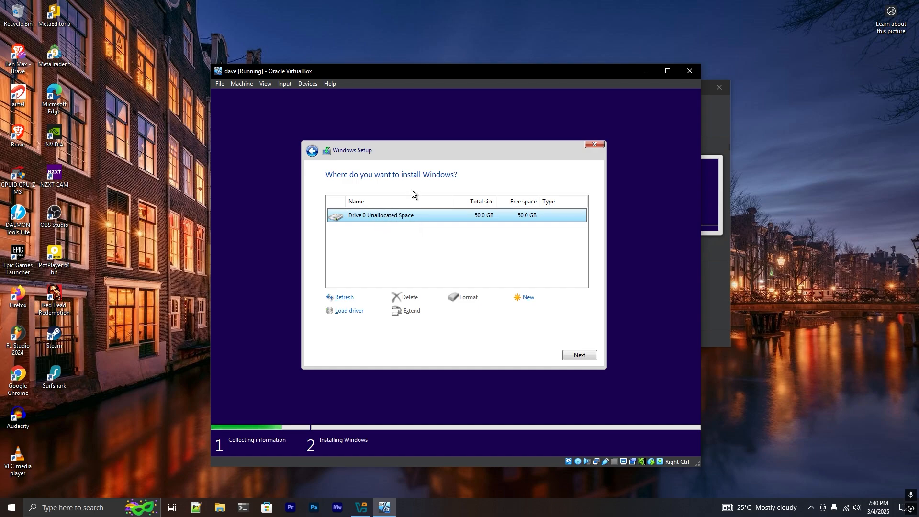
Create a 51200 MB partition, allow the extra system partitions, and install onto Partition 2
{"action": "left_click", "coordinate": [527, 297]}
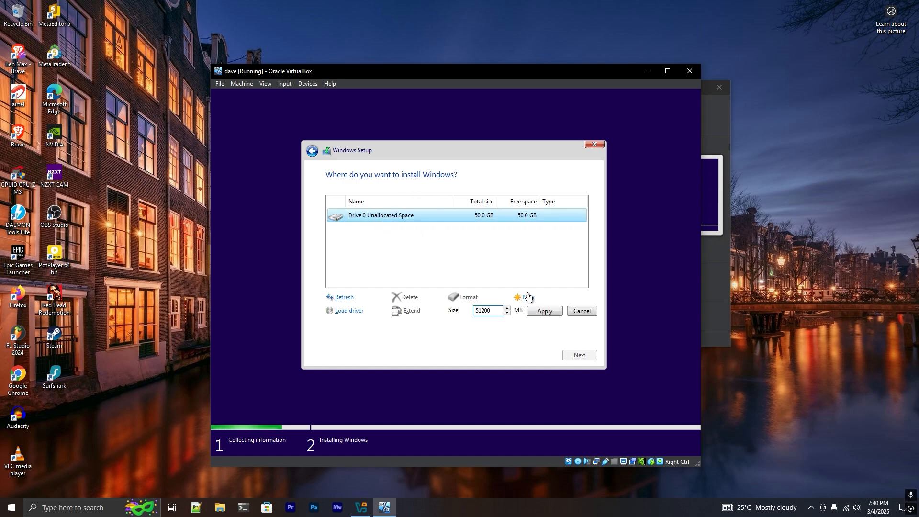
{"action": "left_click", "coordinate": [539, 312]}
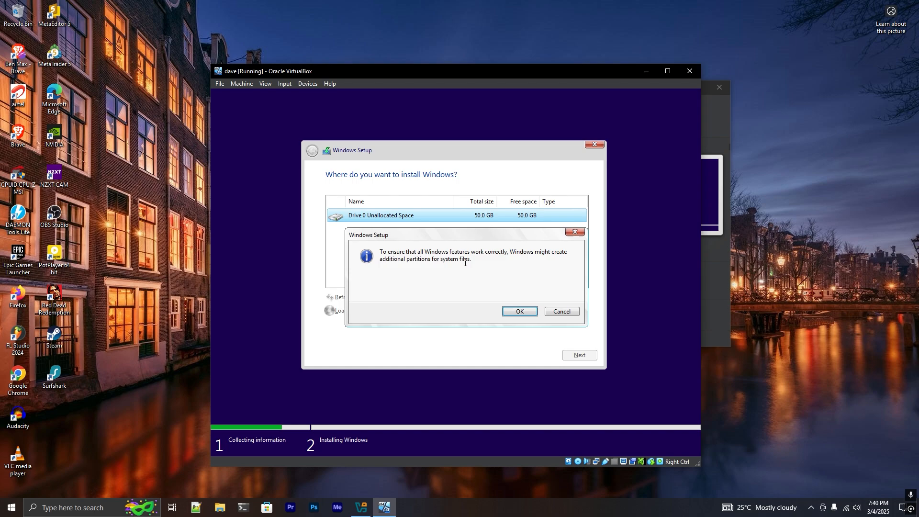
{"action": "left_click", "coordinate": [508, 312]}
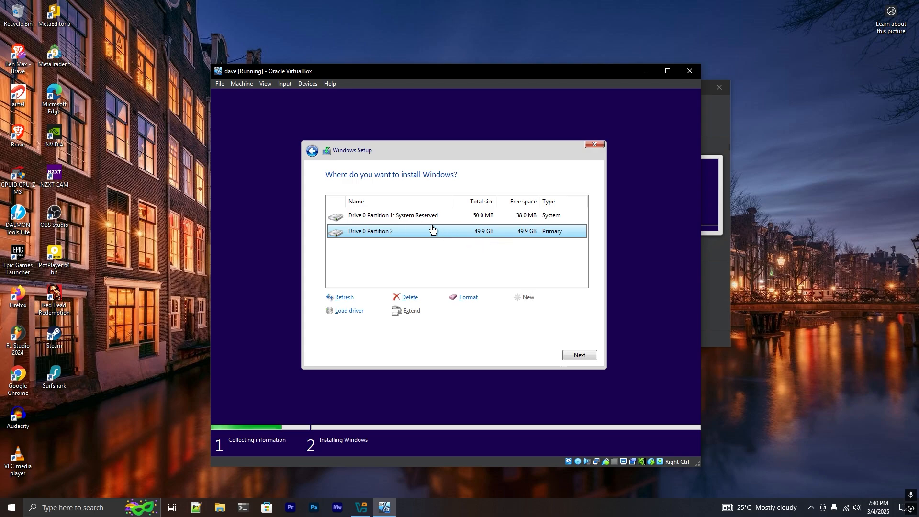
{"action": "left_click", "coordinate": [573, 355]}
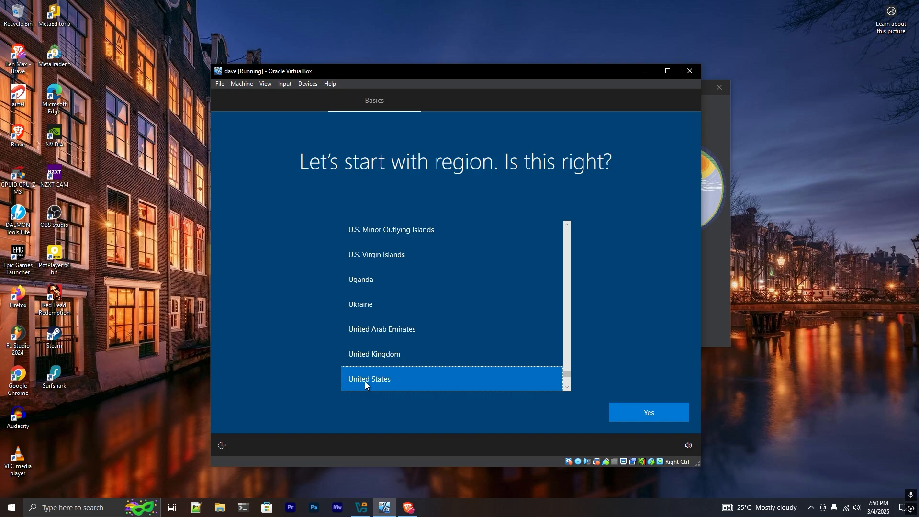
Confirm United States as the region and US keyboard layout, skipping a second layout
{"action": "left_click", "coordinate": [648, 413]}
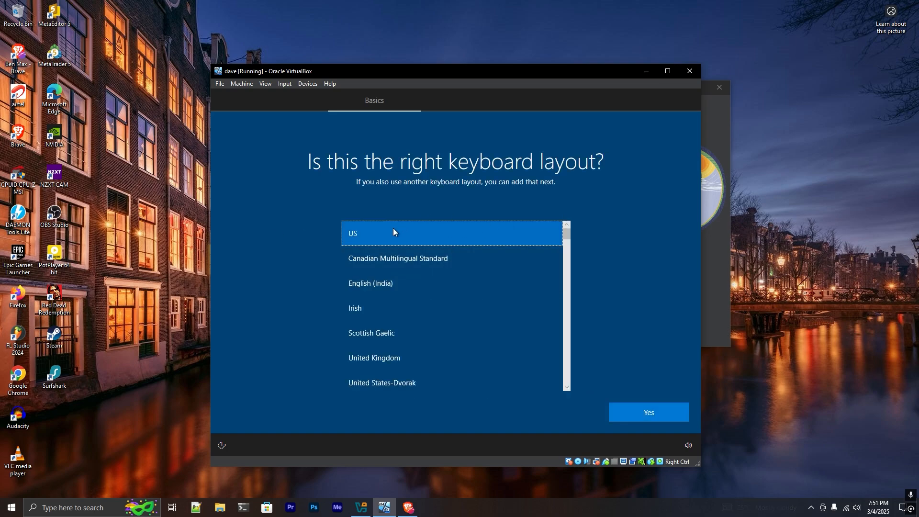
{"action": "left_click", "coordinate": [666, 411]}
{"action": "left_click", "coordinate": [631, 416]}
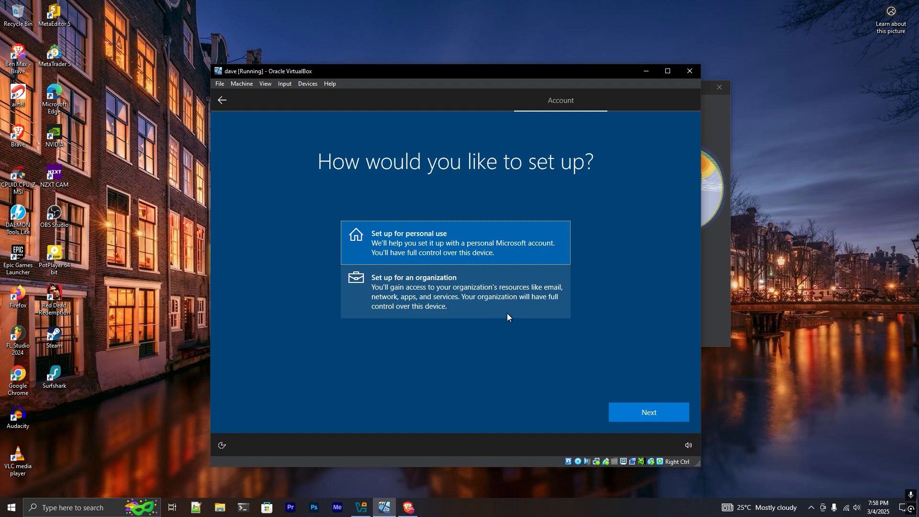
Choose personal use with a limited offline account and enter the account's user name
{"action": "left_click", "coordinate": [634, 415]}
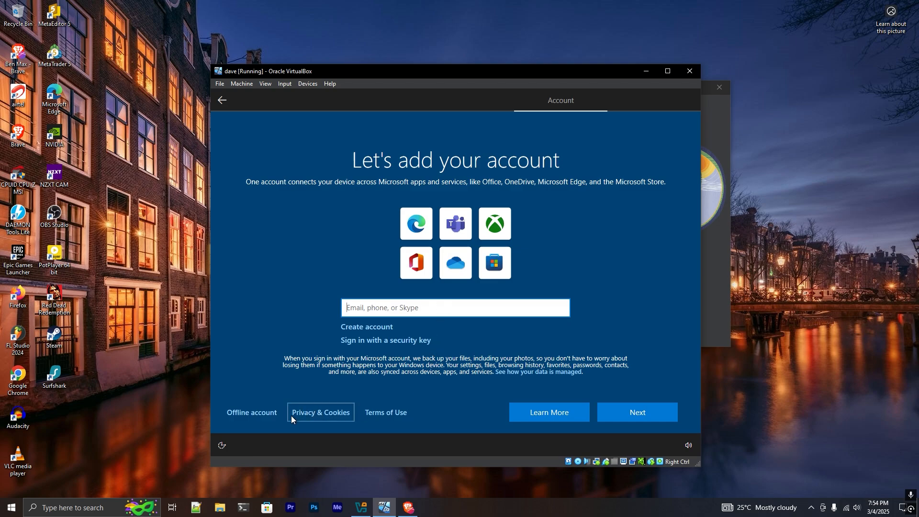
{"action": "left_click", "coordinate": [254, 415]}
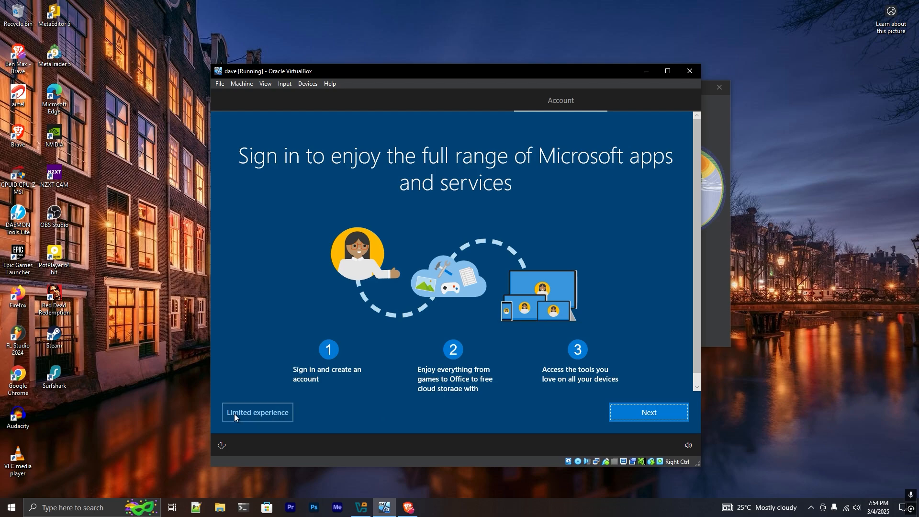
{"action": "left_click", "coordinate": [264, 412]}
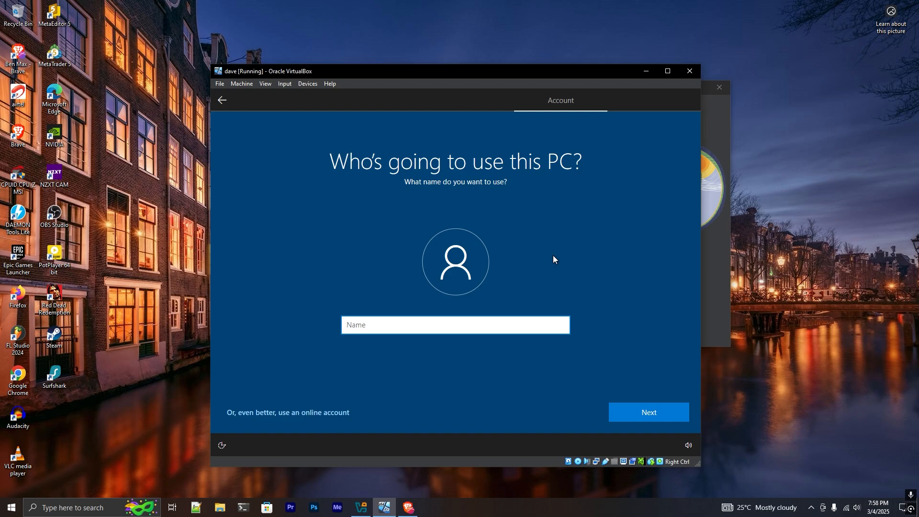
{"action": "type", "text": "HellStorm"}
{"action": "left_click", "coordinate": [632, 406]}
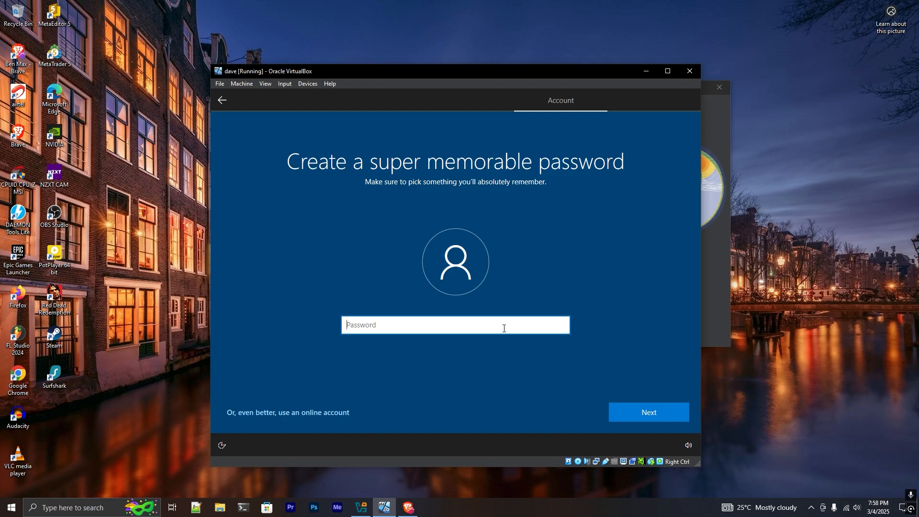
Enter the local account password and retype it to confirm
{"action": "type", "text": "p"}
{"action": "type", "text": "•••••"}
{"action": "left_click", "coordinate": [649, 410]}
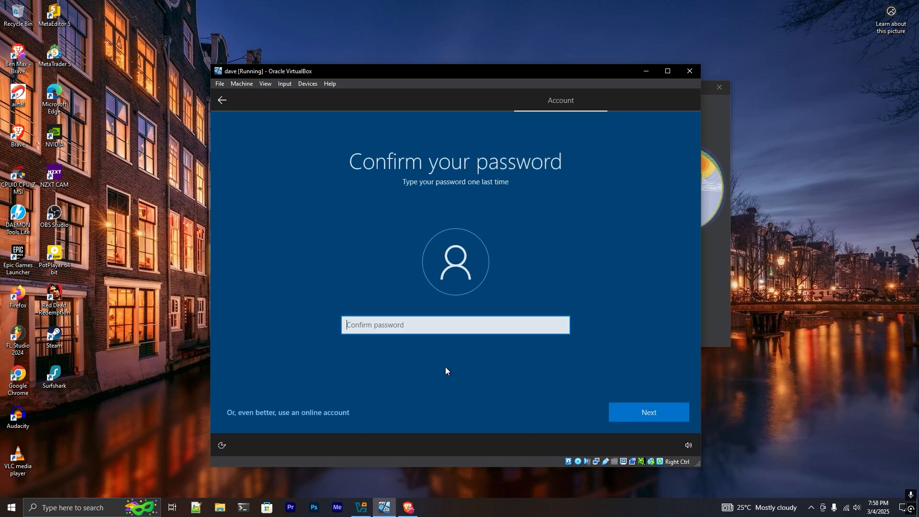
{"action": "type", "text": "p••••••"}
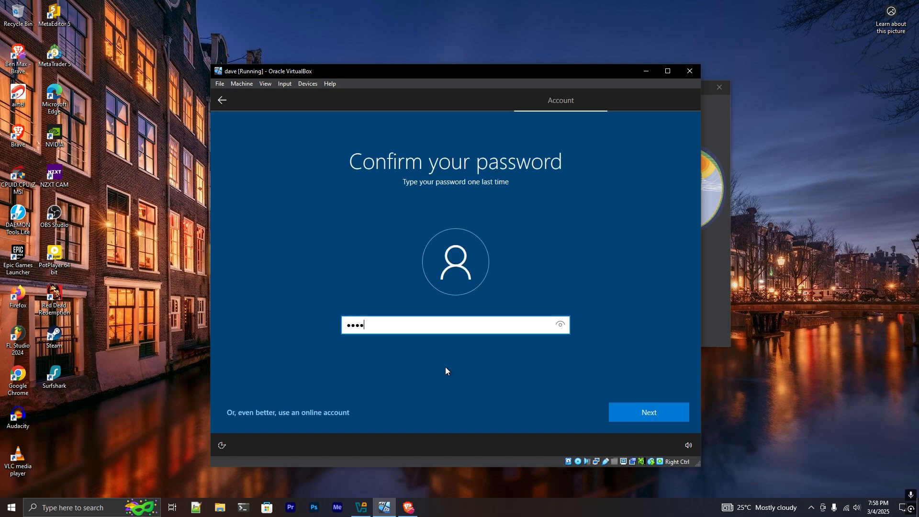
{"action": "type", "text": "••"}
{"action": "left_click", "coordinate": [643, 417]}
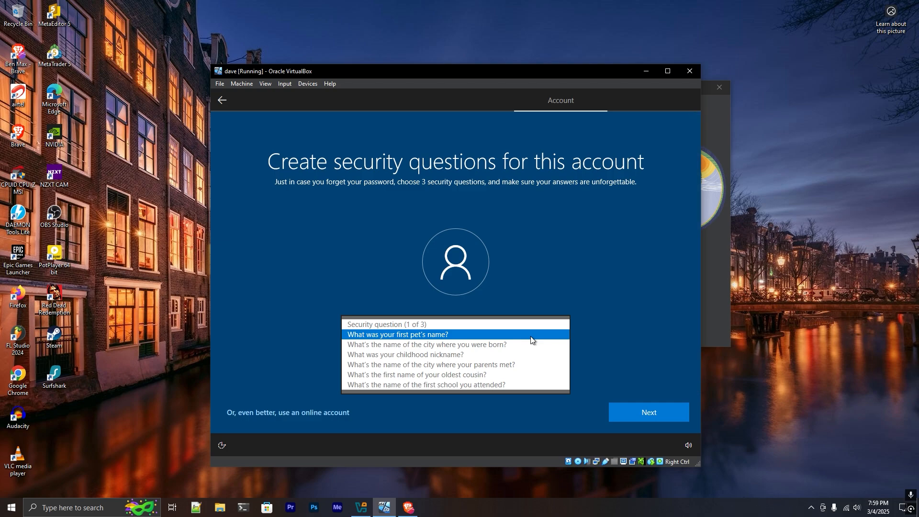
Answer the childhood nickname, first pet's name, and parents' meeting city security questions
{"action": "left_click", "coordinate": [475, 355]}
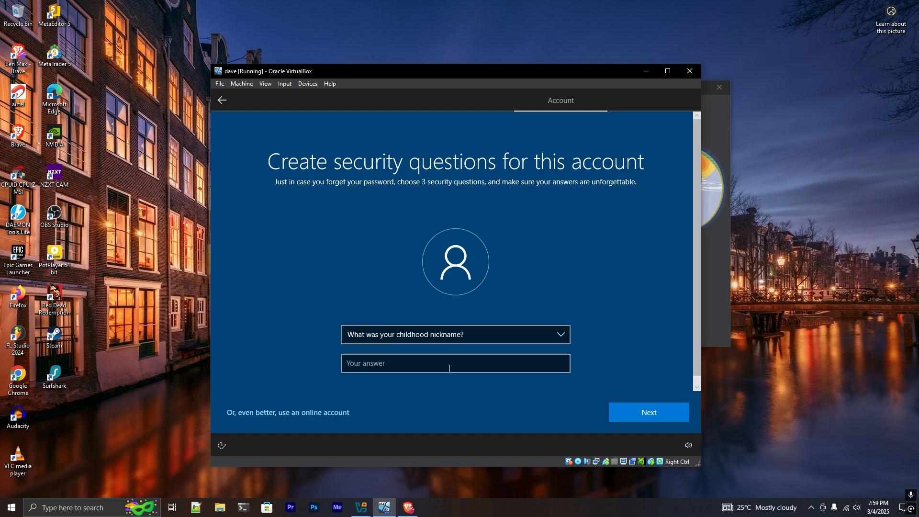
{"action": "left_click", "coordinate": [449, 369]}
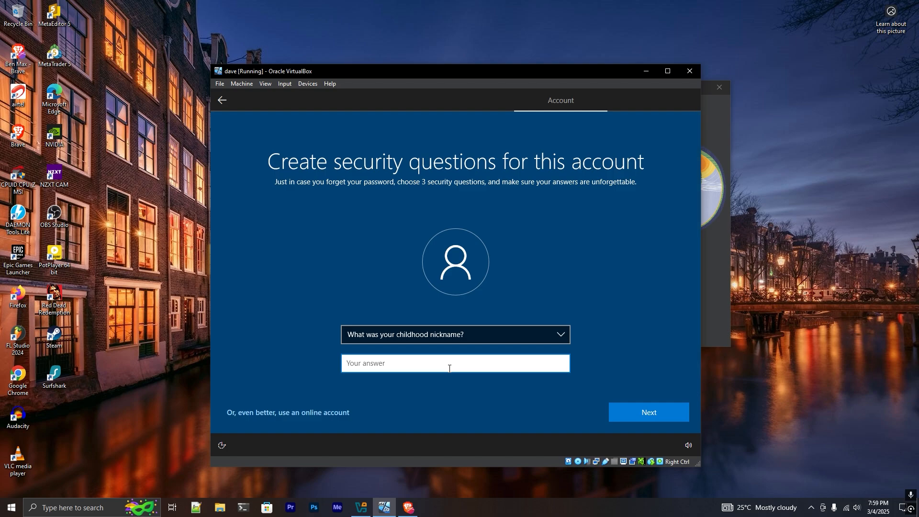
{"action": "left_click", "coordinate": [625, 407]}
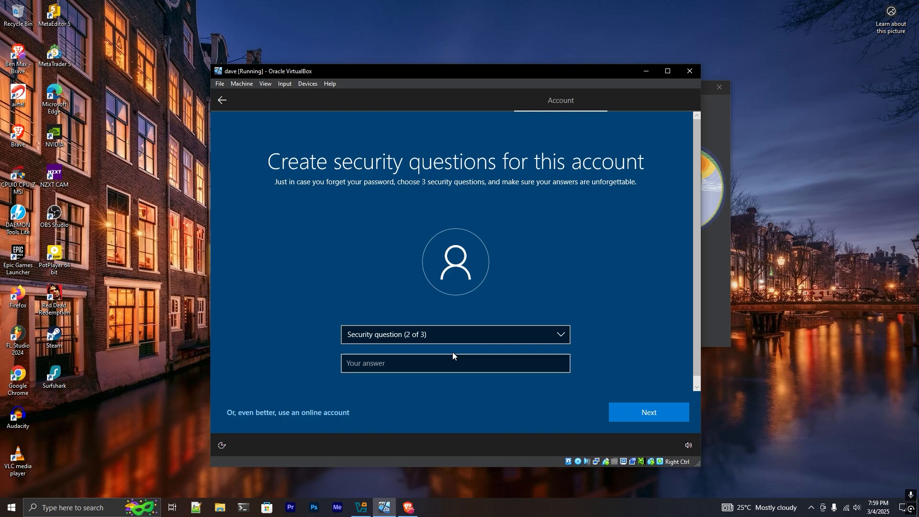
{"action": "left_click", "coordinate": [449, 336]}
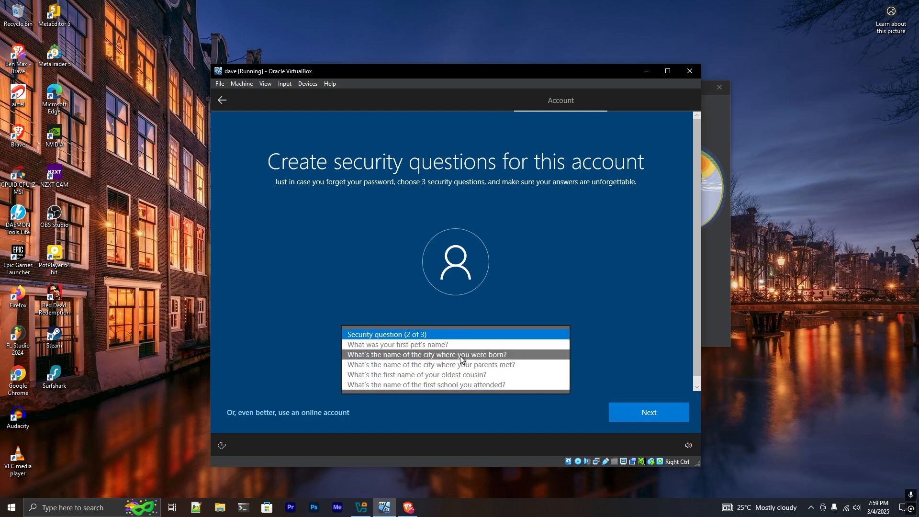
{"action": "left_click", "coordinate": [464, 346]}
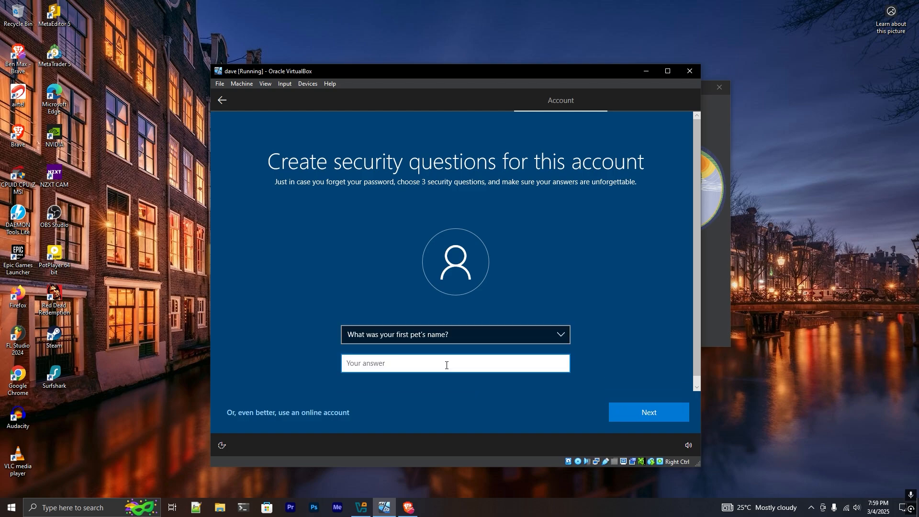
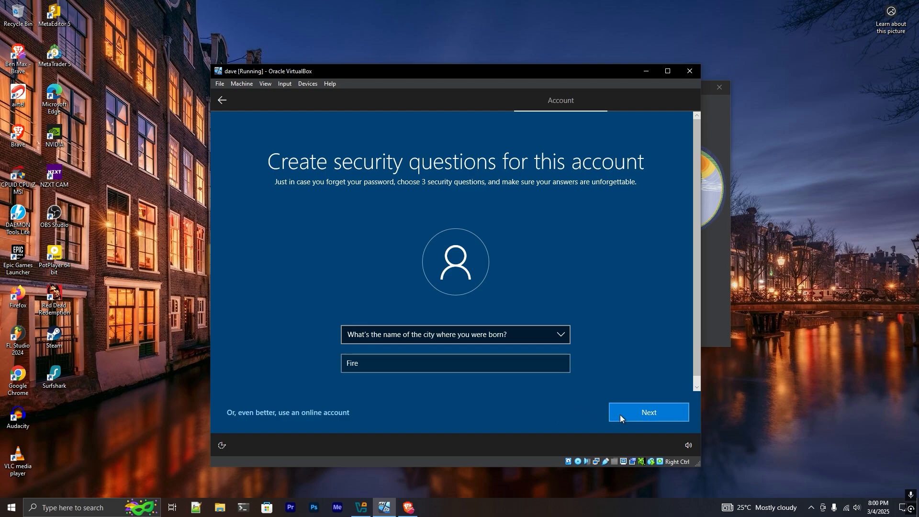
{"action": "left_click", "coordinate": [621, 417]}
{"action": "left_click", "coordinate": [464, 336]}
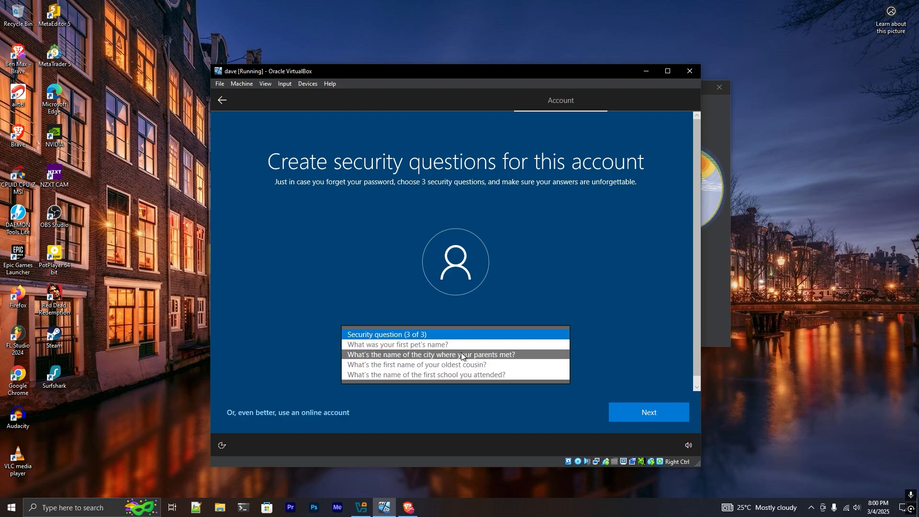
{"action": "left_click", "coordinate": [462, 355]}
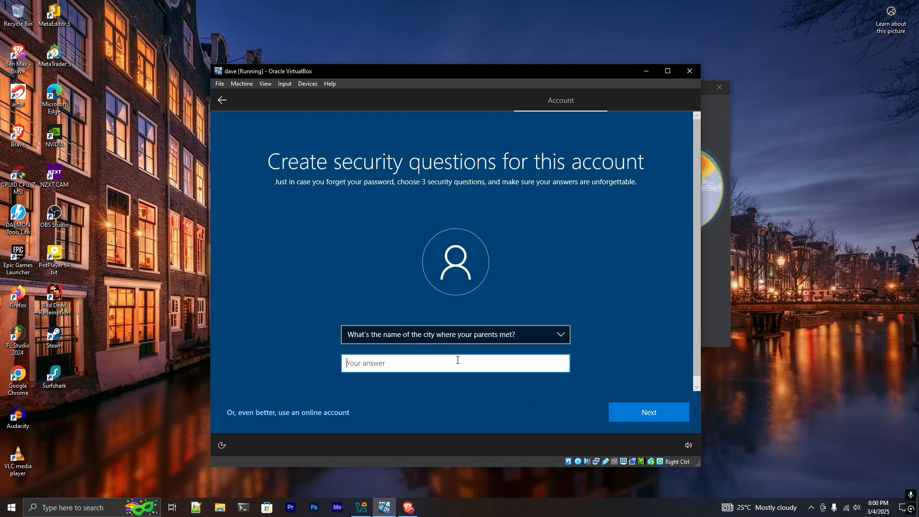
{"action": "left_click", "coordinate": [630, 407]}
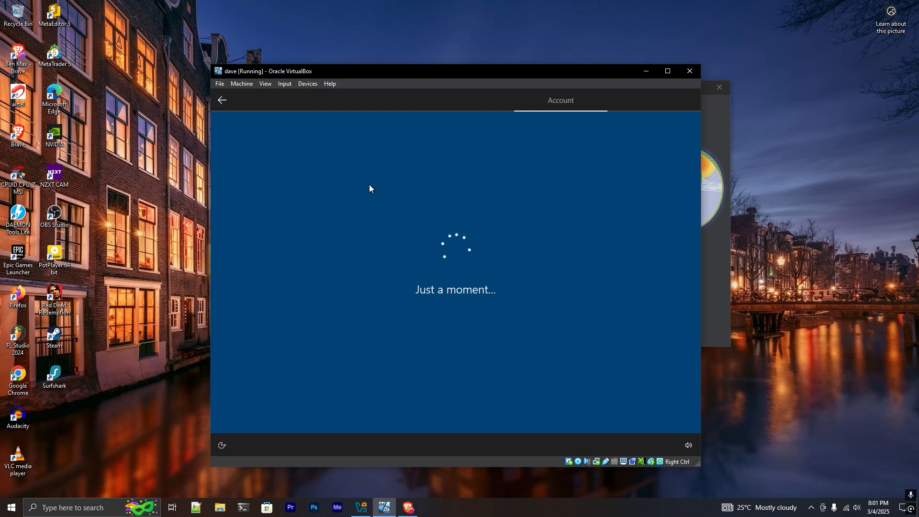
Turn off location, Find my device, inking & typing, and the advertising ID
{"action": "scroll", "coordinate": [384, 316], "scroll_direction": "down", "scroll_amount": 2}
{"action": "scroll", "coordinate": [384, 316], "scroll_direction": "up", "scroll_amount": 2}
{"action": "scroll", "coordinate": [326, 289], "scroll_direction": "down", "scroll_amount": 1}
{"action": "scroll", "coordinate": [327, 289], "scroll_direction": "down", "scroll_amount": 1}
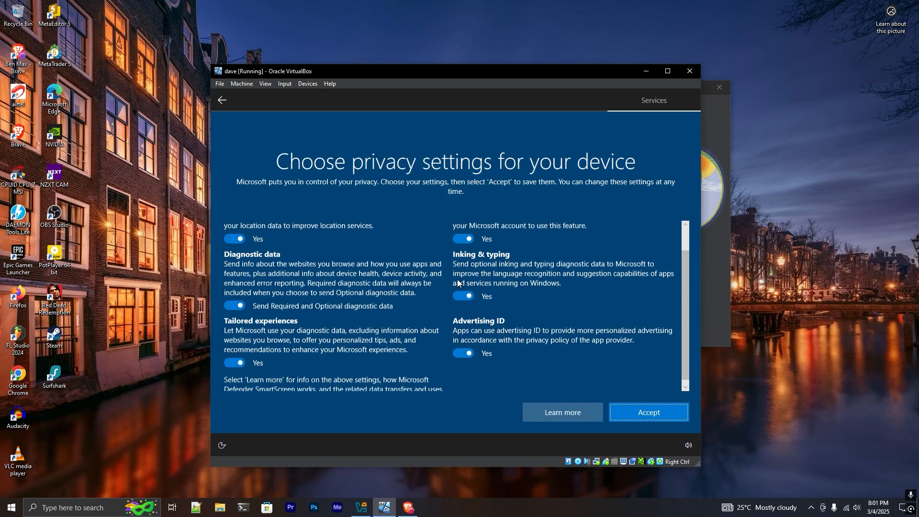
{"action": "scroll", "coordinate": [413, 269], "scroll_direction": "up", "scroll_amount": 2}
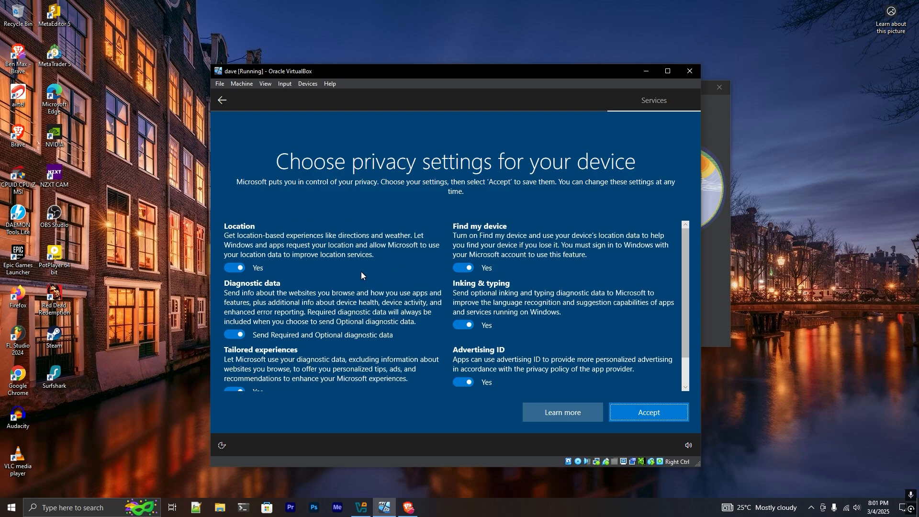
{"action": "left_click", "coordinate": [232, 267]}
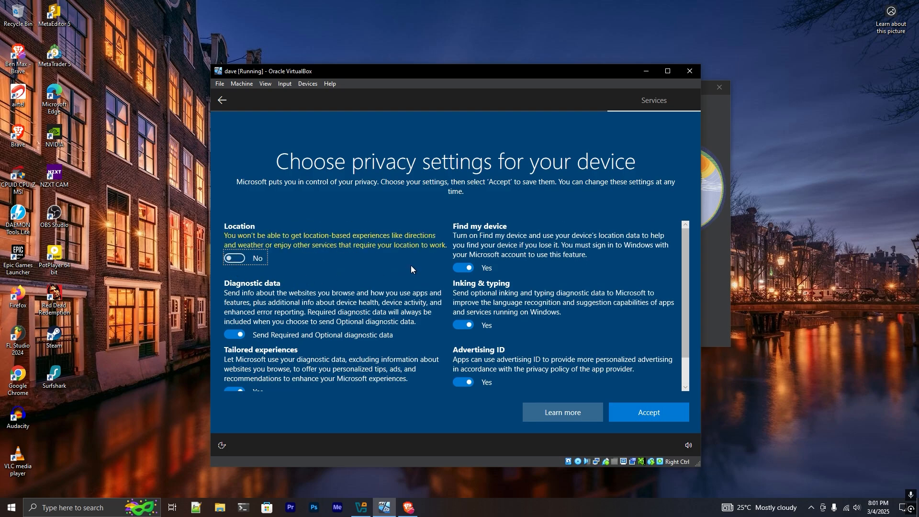
{"action": "left_click", "coordinate": [463, 267]}
{"action": "left_click", "coordinate": [463, 315]}
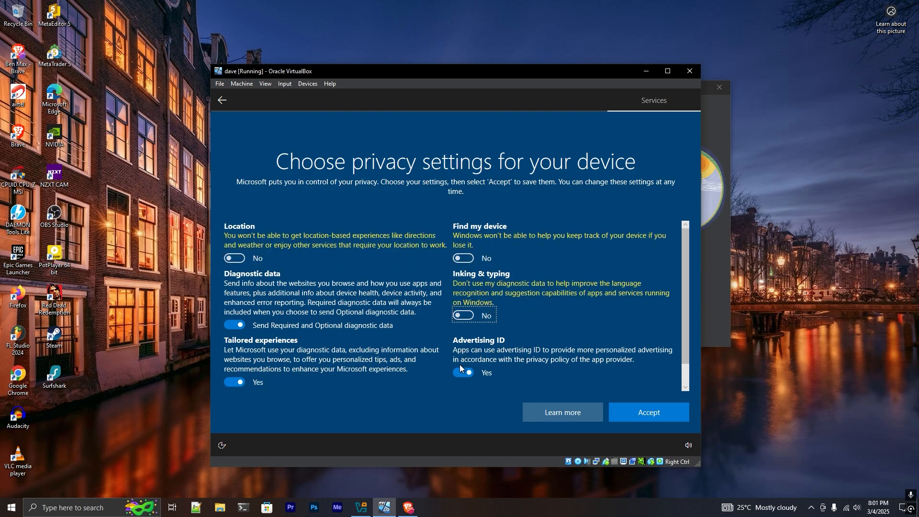
{"action": "left_click", "coordinate": [461, 371]}
Limit diagnostic data to Required, turn off tailored experiences, and accept the privacy settings
{"action": "left_click", "coordinate": [235, 325]}
{"action": "scroll", "coordinate": [272, 311], "scroll_direction": "down", "scroll_amount": 1}
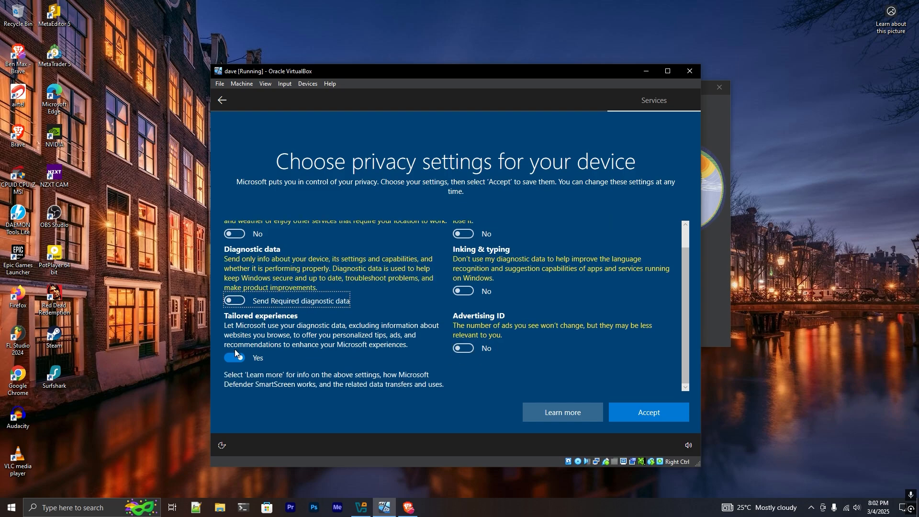
{"action": "left_click", "coordinate": [235, 355]}
{"action": "left_click", "coordinate": [628, 413]}
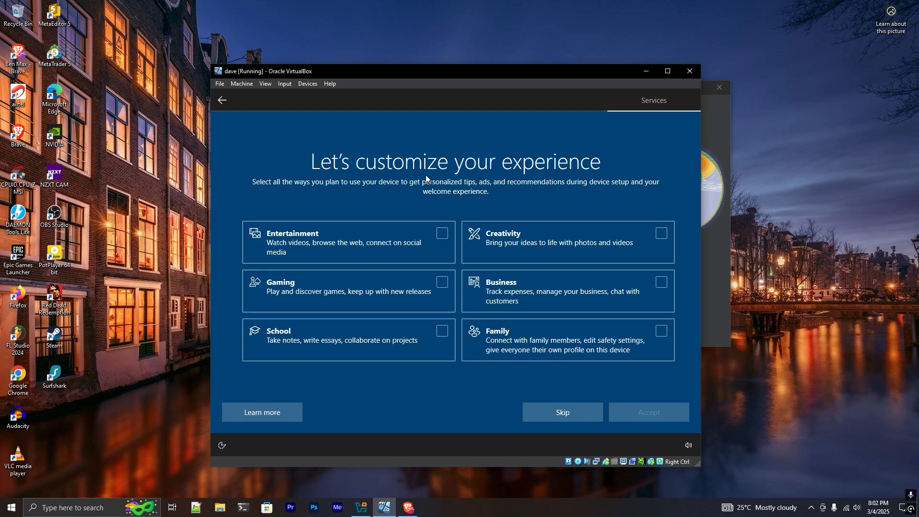
Skip the device customization page and decline Cortana with Not now to finish Windows setup
{"action": "left_click", "coordinate": [557, 415]}
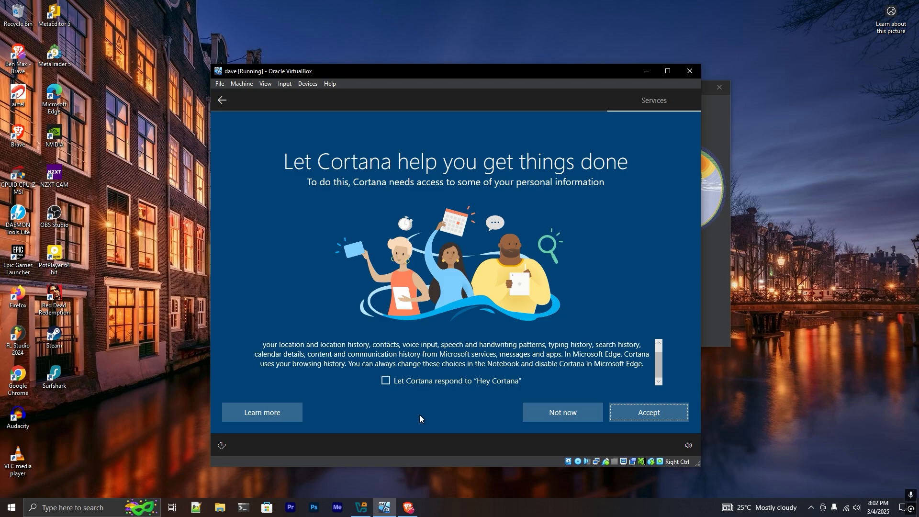
{"action": "left_click", "coordinate": [555, 412]}
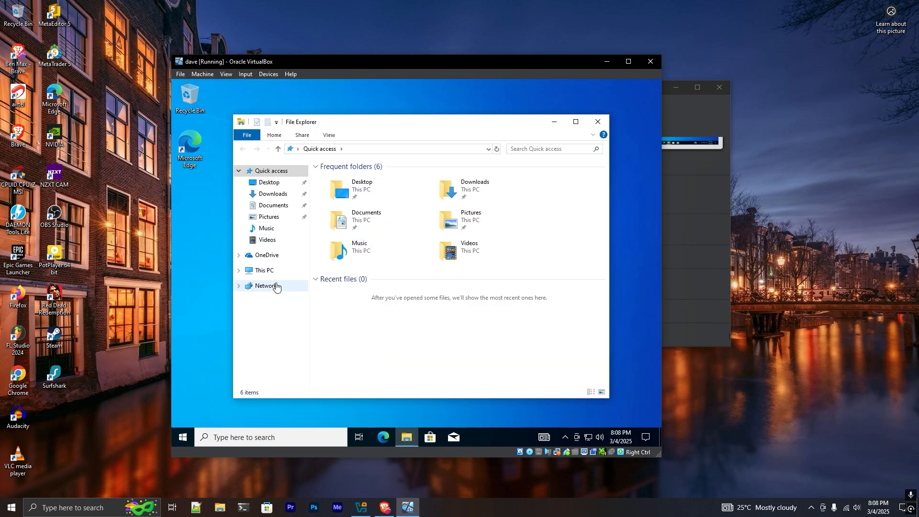
Browse This PC, Local Disk (C:), Desktop and Downloads in File Explorer, then close it
{"action": "left_click", "coordinate": [280, 271]}
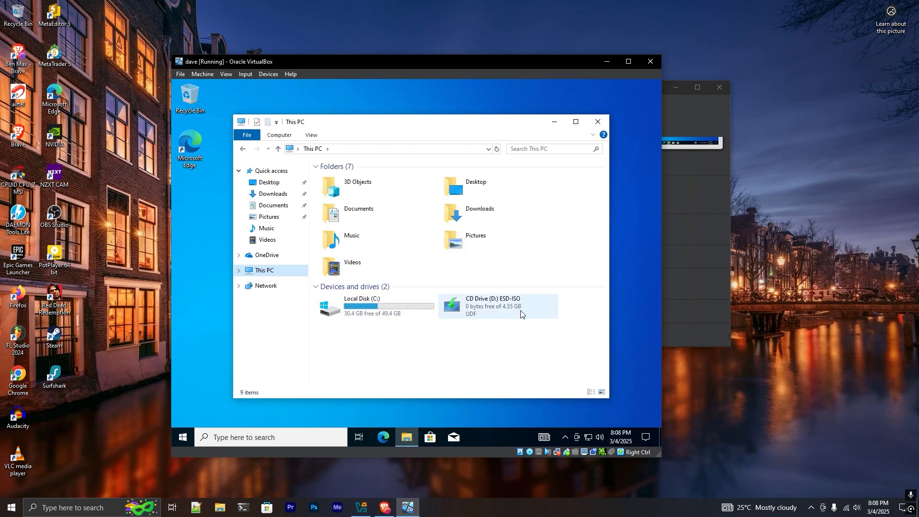
{"action": "double_click", "coordinate": [404, 306]}
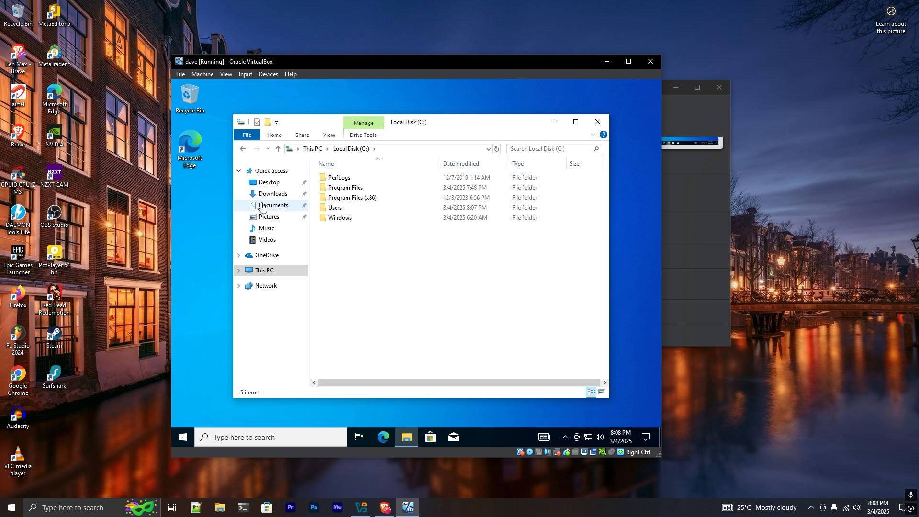
{"action": "left_click", "coordinate": [266, 184]}
{"action": "left_click", "coordinate": [269, 197]}
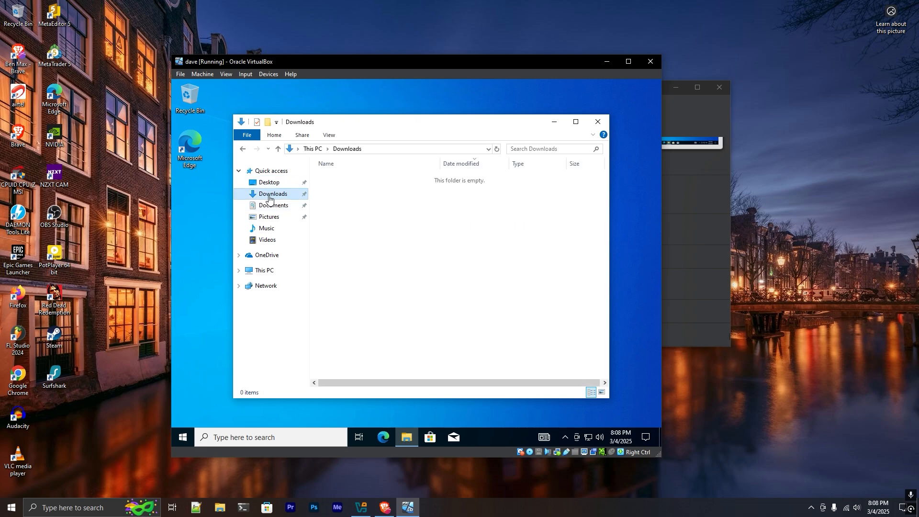
{"action": "left_click", "coordinate": [598, 122]}
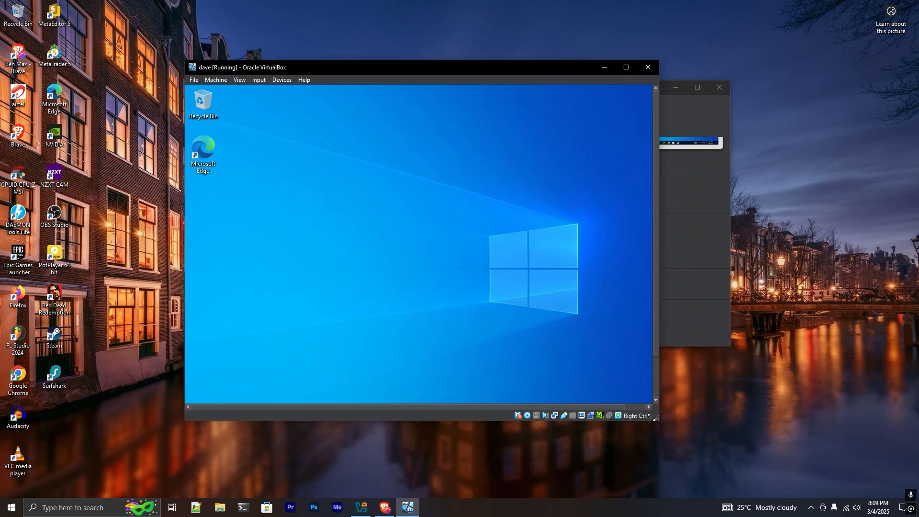
Widen the VM window and move it up-left, go full-screen, then return to windowed mode
{"action": "left_click_drag", "start_coordinate": [663, 420], "coordinate": [861, 465]}
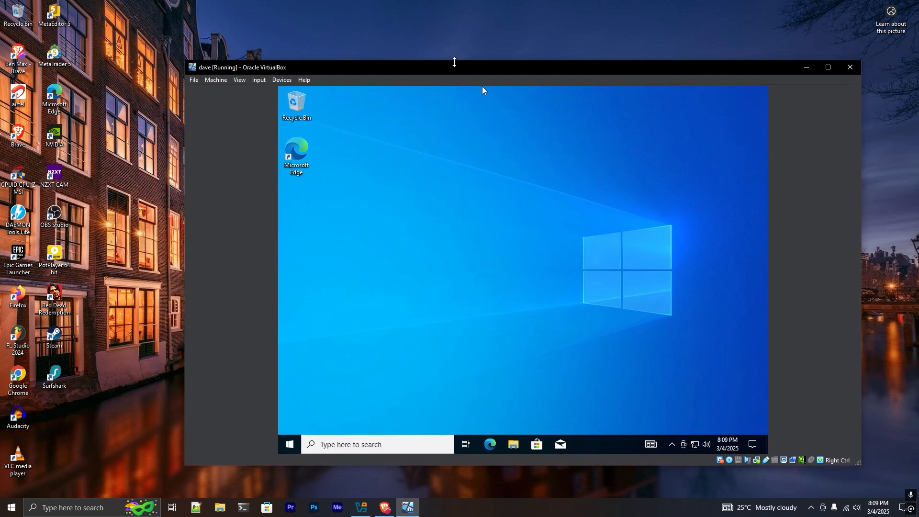
{"action": "left_click_drag", "start_coordinate": [455, 62], "coordinate": [398, 44]}
{"action": "left_click", "coordinate": [181, 63]}
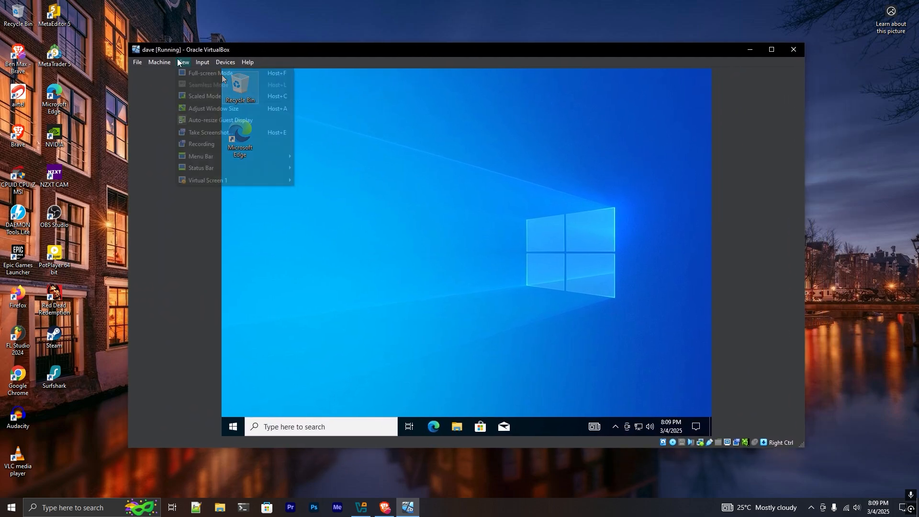
{"action": "left_click", "coordinate": [206, 72]}
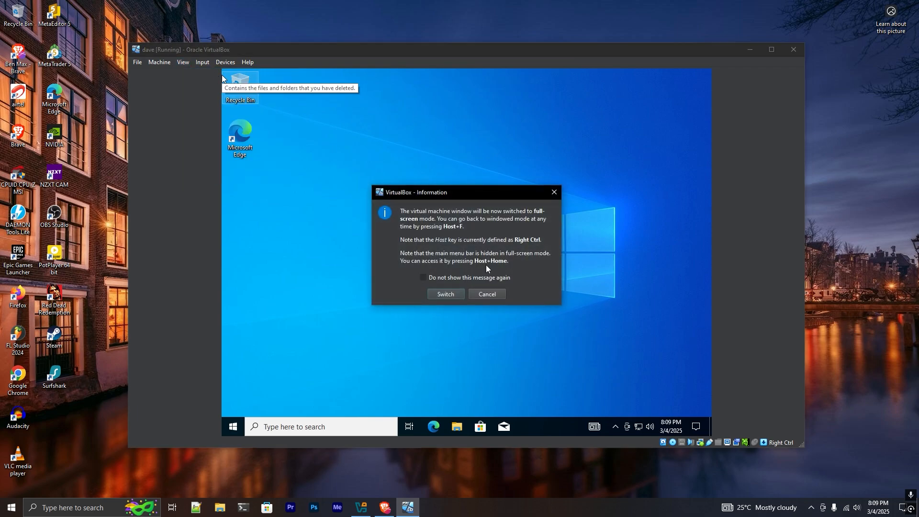
{"action": "left_click", "coordinate": [446, 294]}
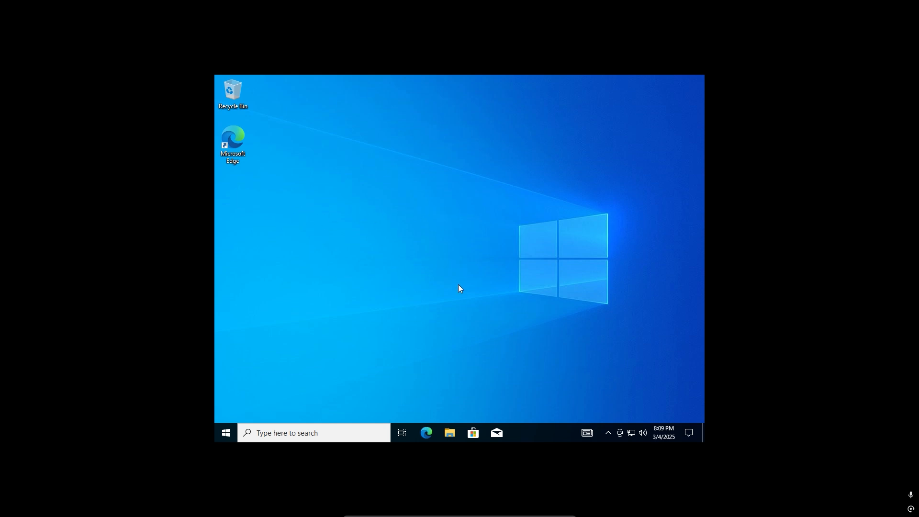
{"action": "left_click", "coordinate": [554, 510]}
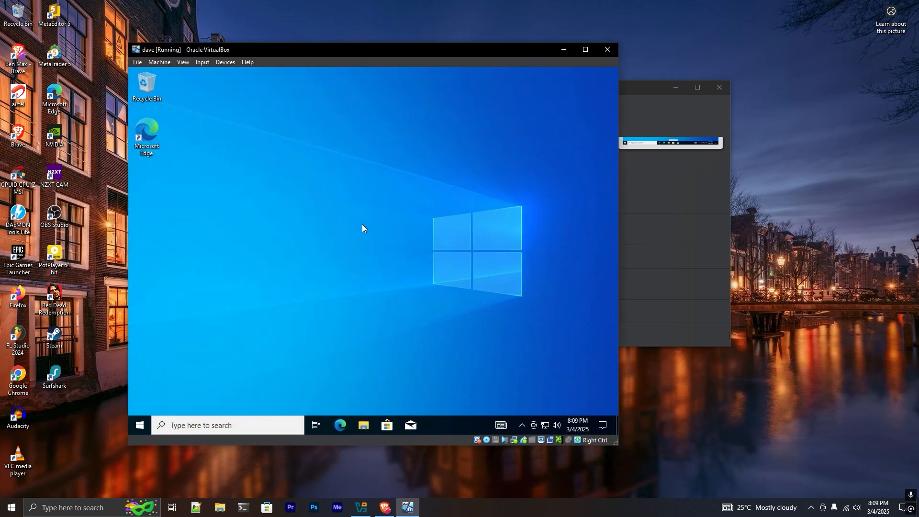